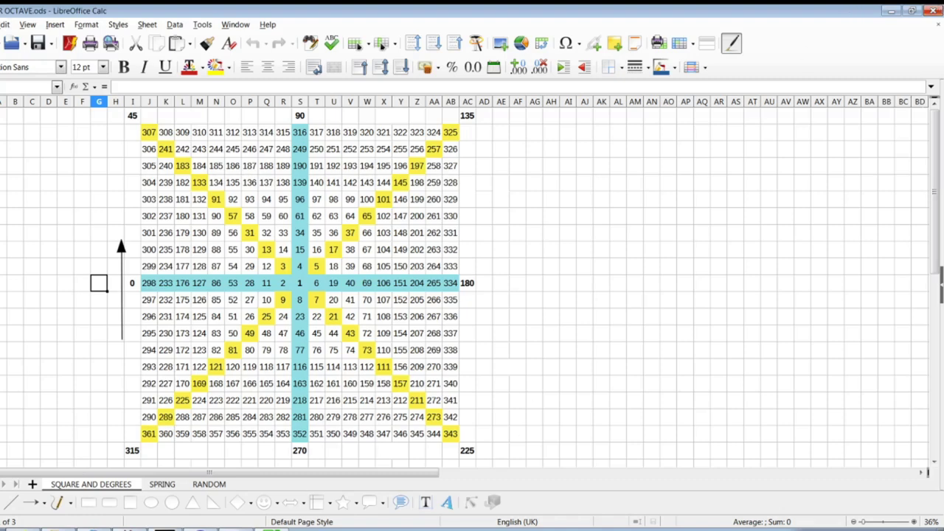
# Pan the EURUSD daily chart back to earlier months, then open the SPRING sheet
pyautogui.click(273, 525)
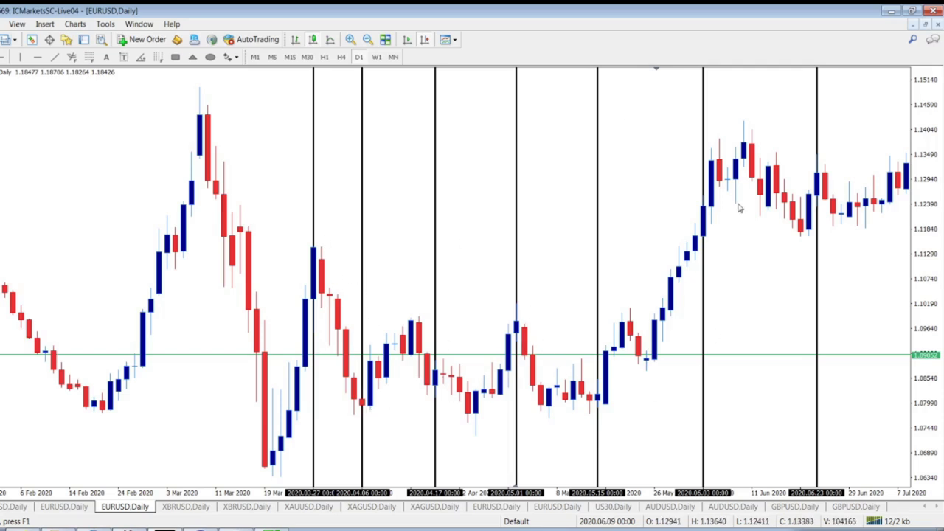
pyautogui.moveTo(84, 228); pyautogui.dragTo(590, 232)
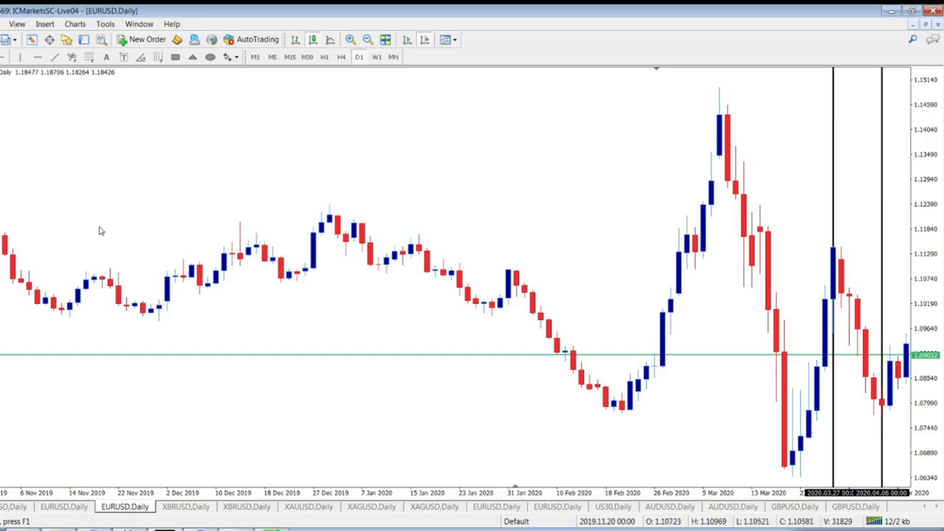
pyautogui.hotkey('alt', 'Tab')
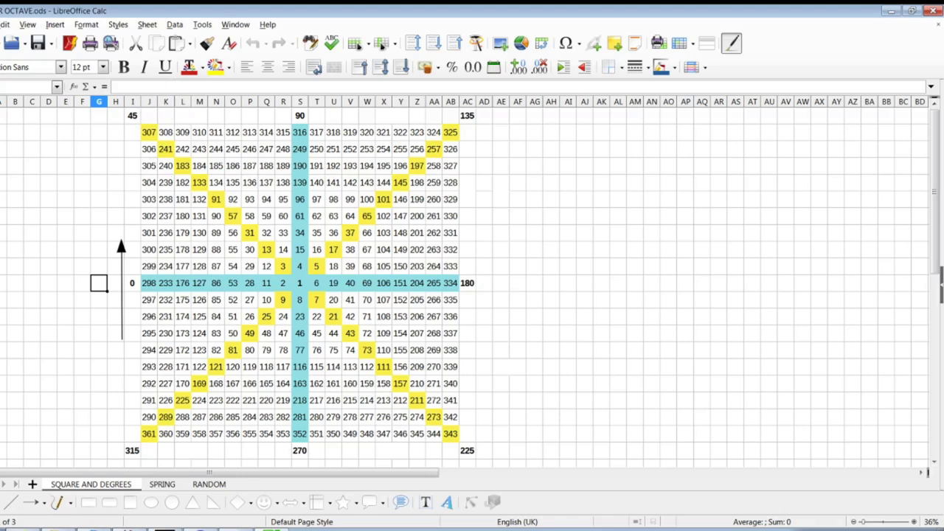
pyautogui.click(162, 485)
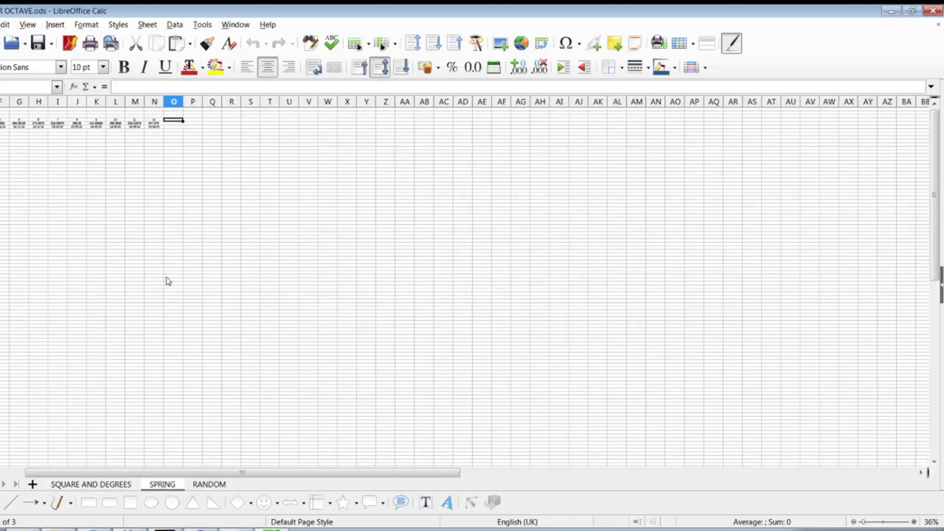
pyautogui.scroll(3, 157, 284)
pyautogui.scroll(3, 157, 284)
pyautogui.scroll(2, 157, 284)
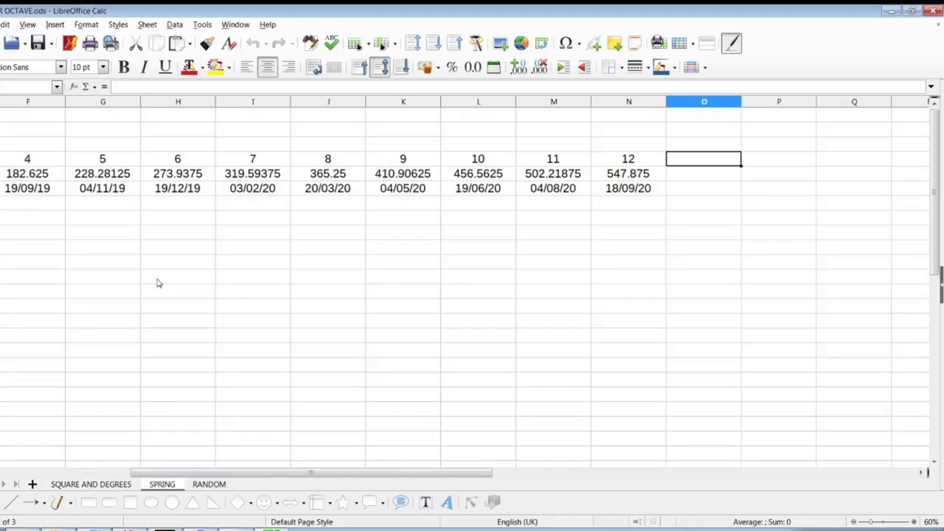
pyautogui.moveTo(310, 473); pyautogui.dragTo(126, 472)
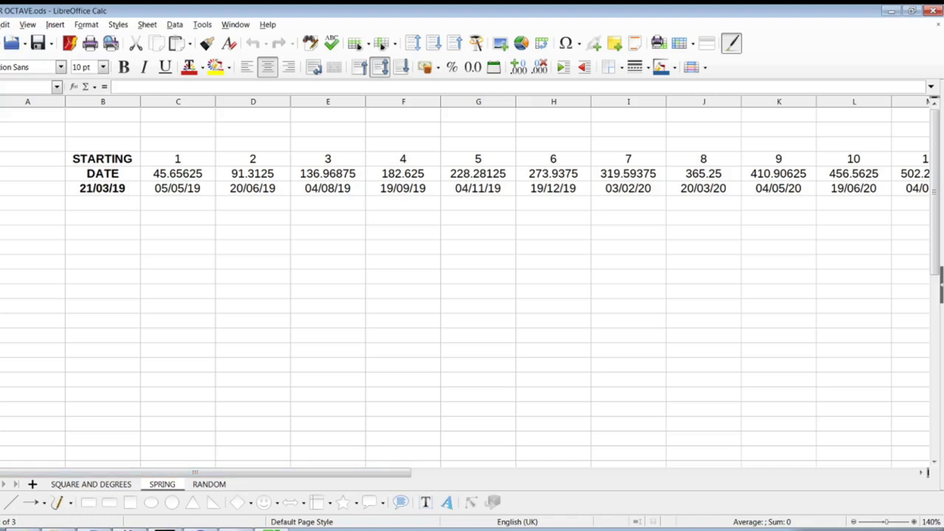
# Divide 365,25 by 8 in Calculator to get 45,65625, then return to cell C4
pyautogui.click(164, 525)
pyautogui.write('36')
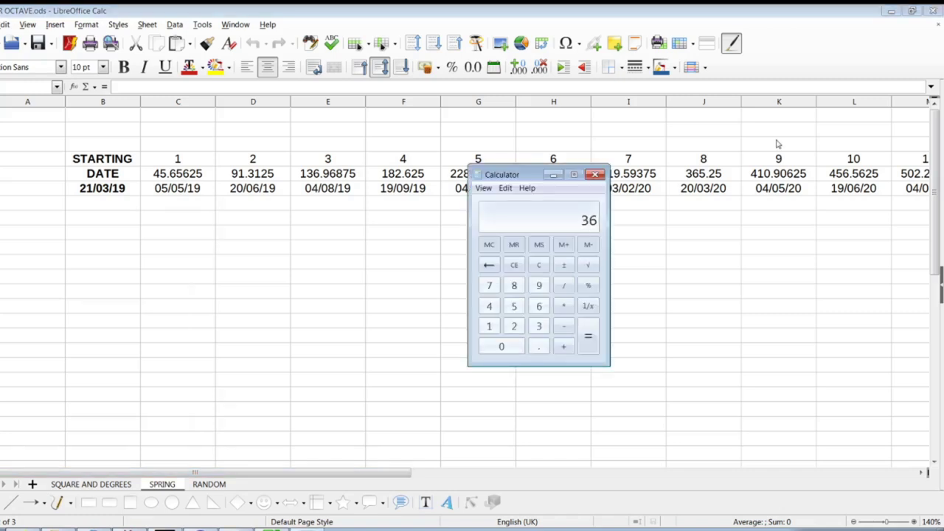
pyautogui.write('5,25')
pyautogui.press('/')
pyautogui.write('8')
pyautogui.press('Return')
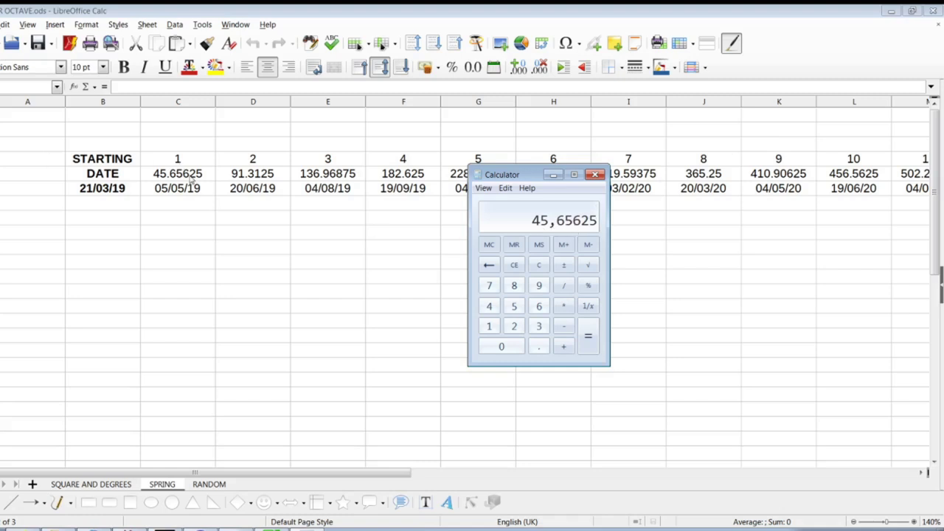
pyautogui.click(192, 179)
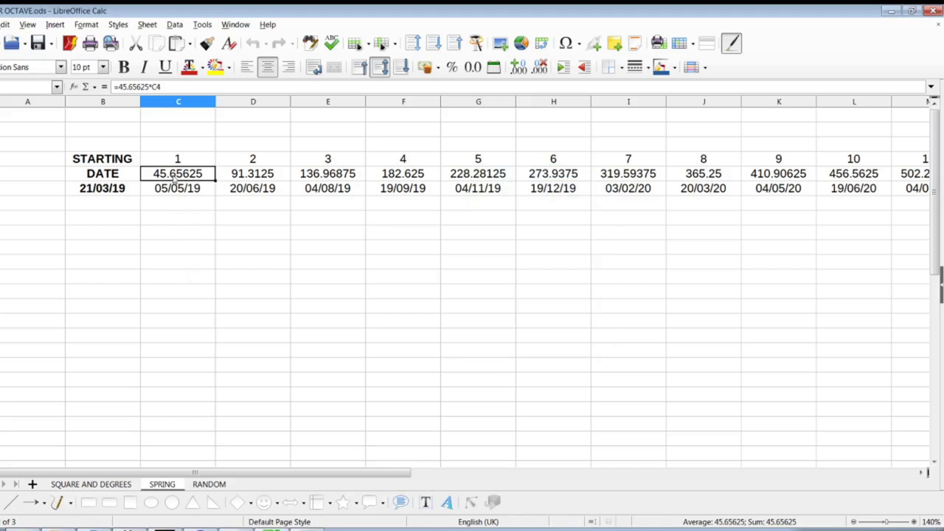
# Check that the D4, E4 and F4 formulas are multiples of 45.65625, then select column J
pyautogui.click(228, 179)
pyautogui.click(331, 177)
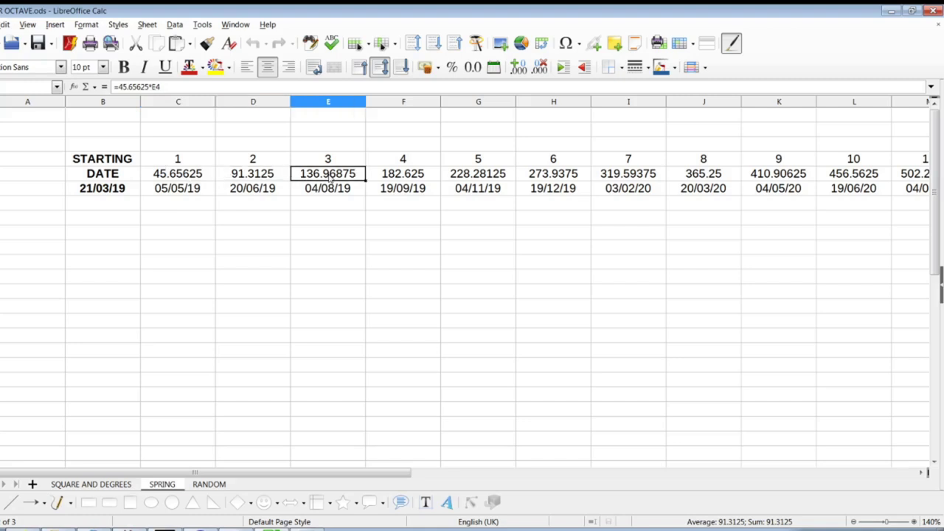
pyautogui.click(399, 180)
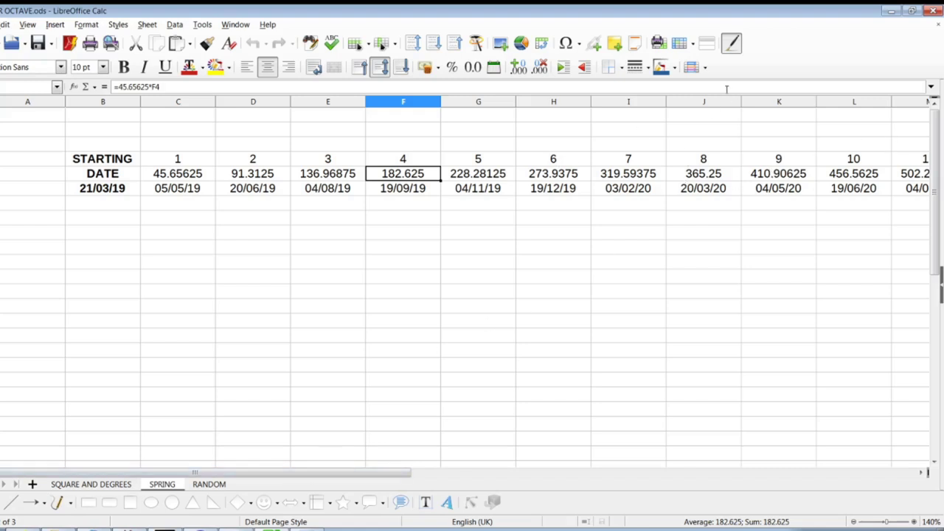
pyautogui.click(714, 102)
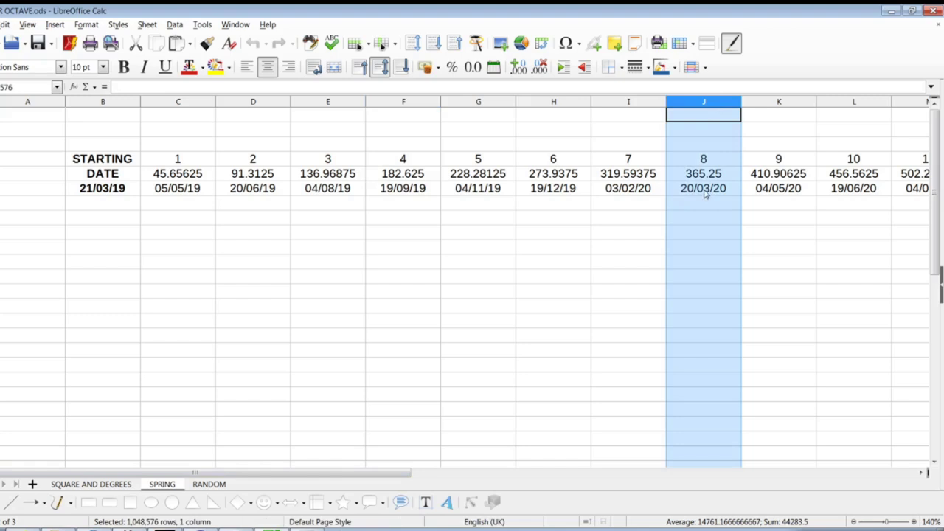
pyautogui.click(107, 190)
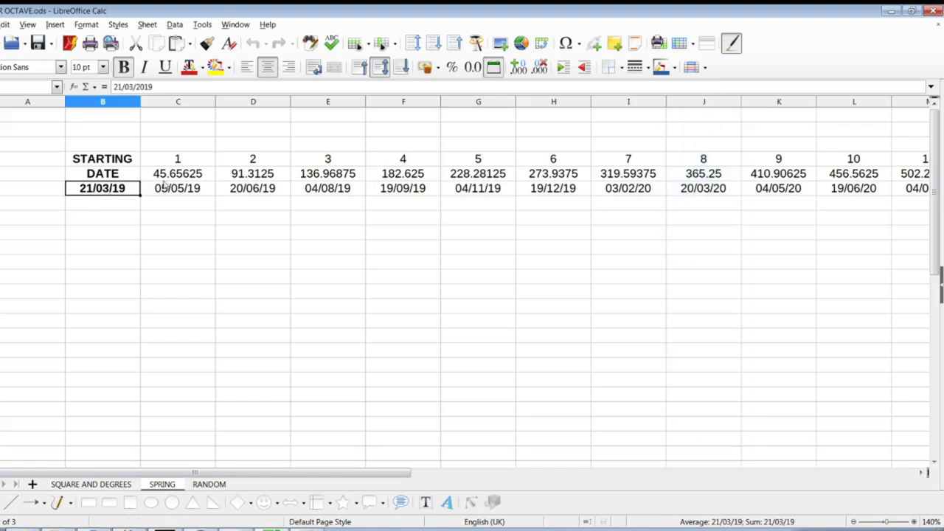
pyautogui.click(178, 189)
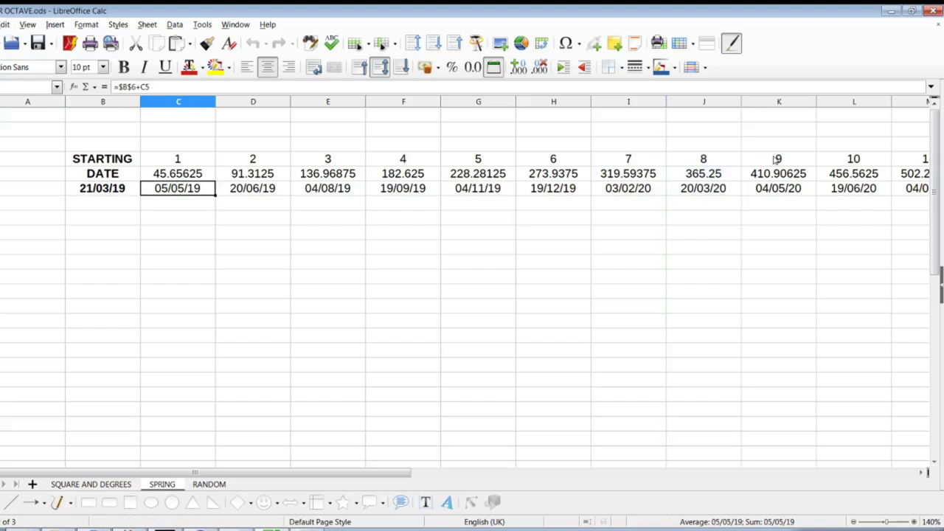
pyautogui.click(708, 192)
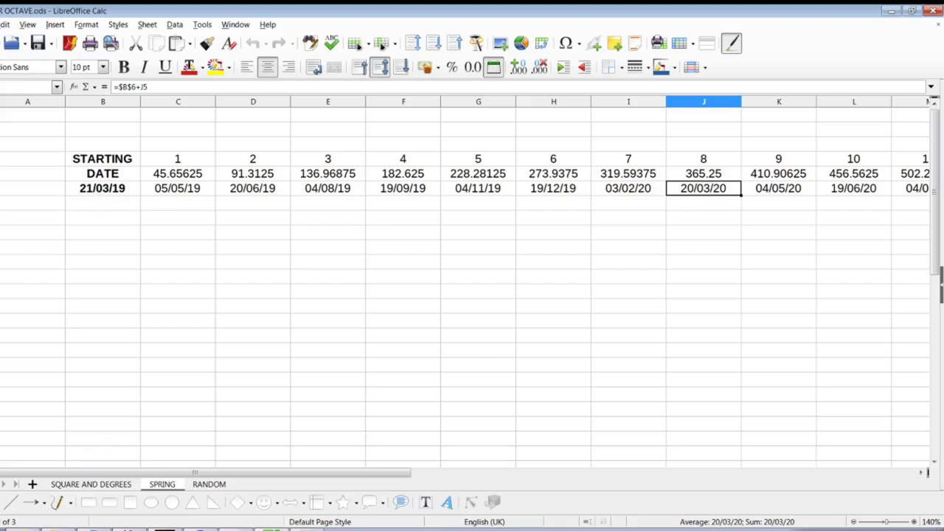
pyautogui.click(168, 529)
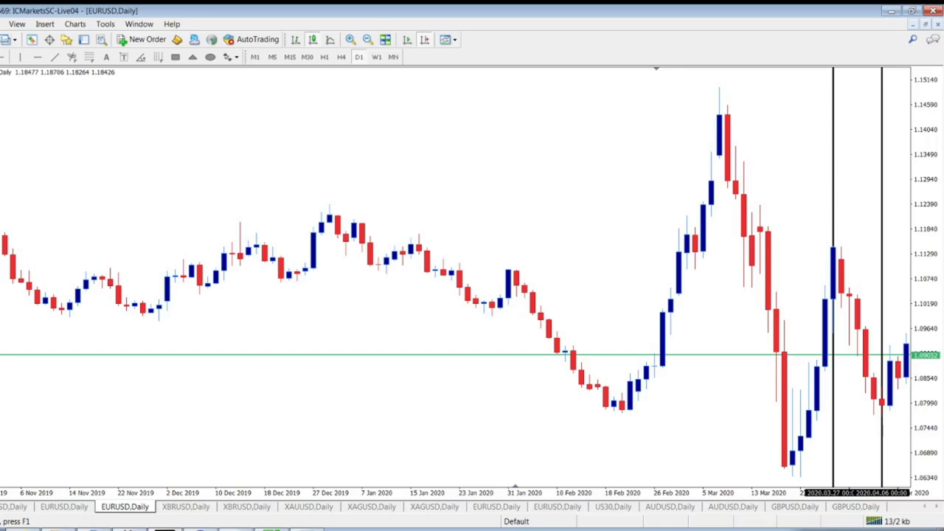
pyautogui.click(11, 508)
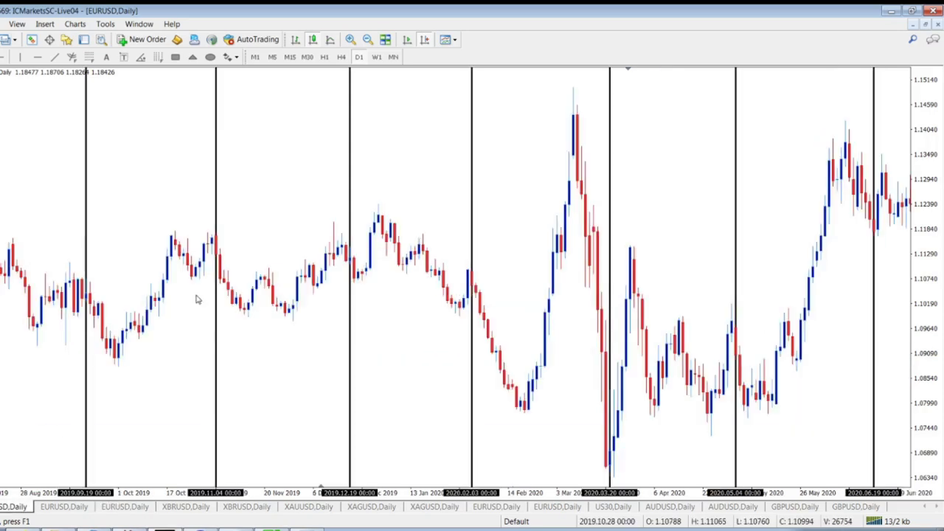
pyautogui.scroll(5, 197, 299)
pyautogui.scroll(5, 368, 258)
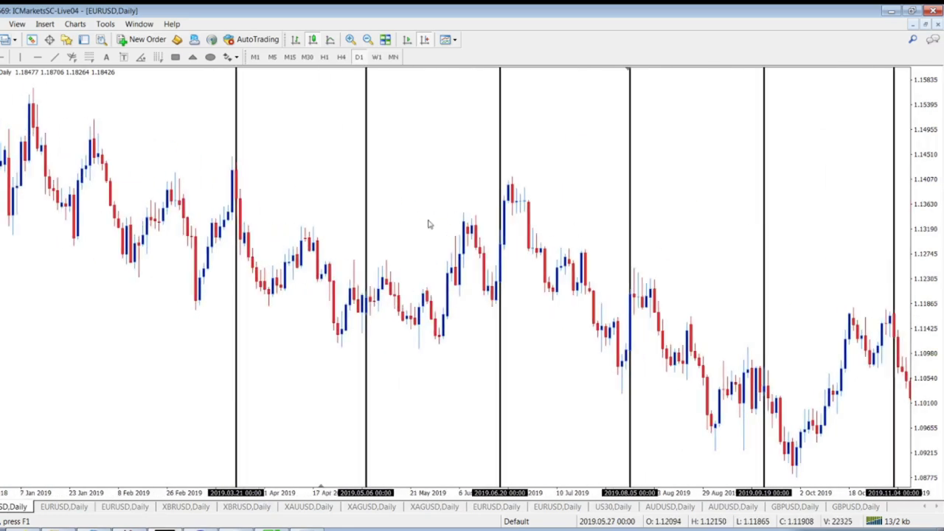
pyautogui.scroll(-3, 452, 198)
pyautogui.scroll(1, 452, 197)
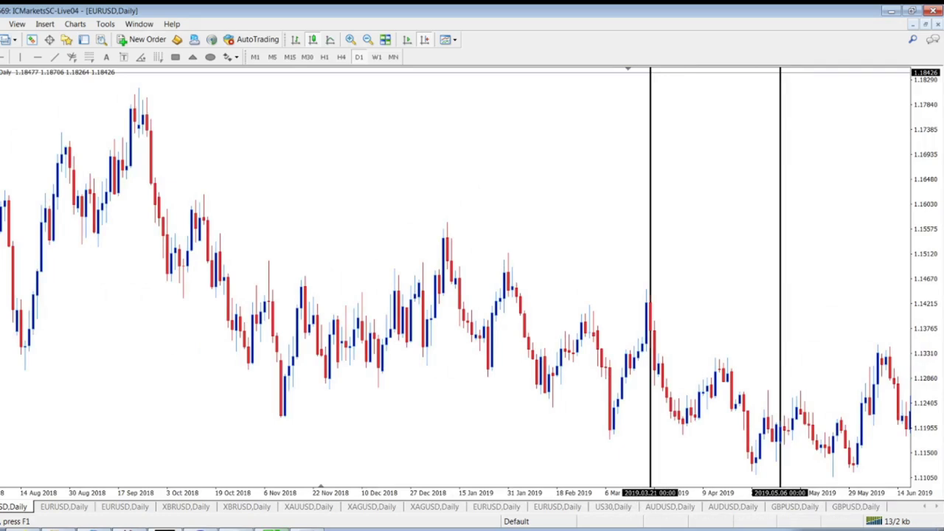
pyautogui.hotkey('alt', 'Tab')
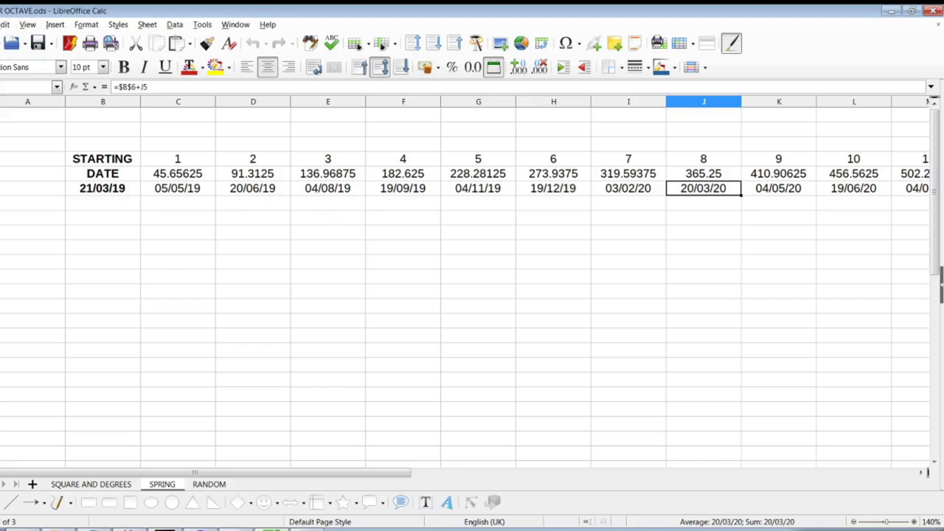
pyautogui.hotkey('alt', 'Tab')
pyautogui.scroll(2, 646, 260)
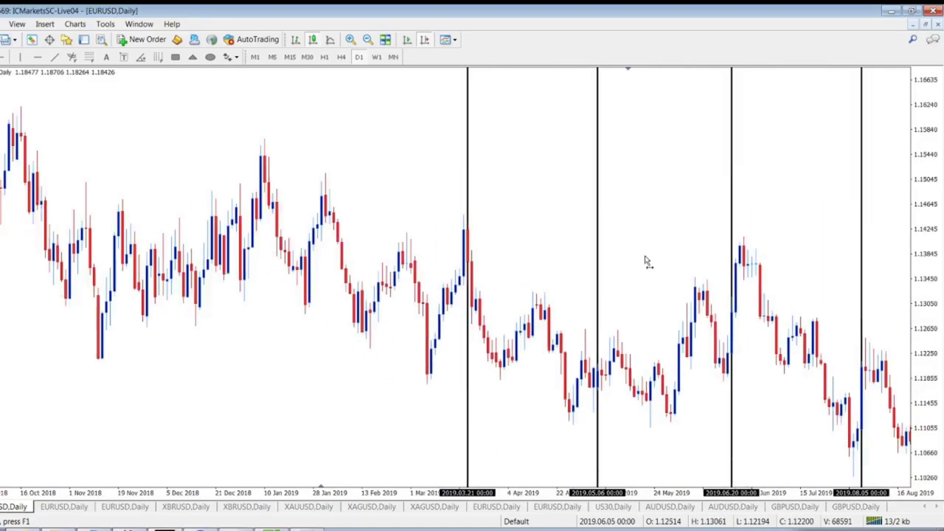
pyautogui.moveTo(645, 260); pyautogui.dragTo(538, 301)
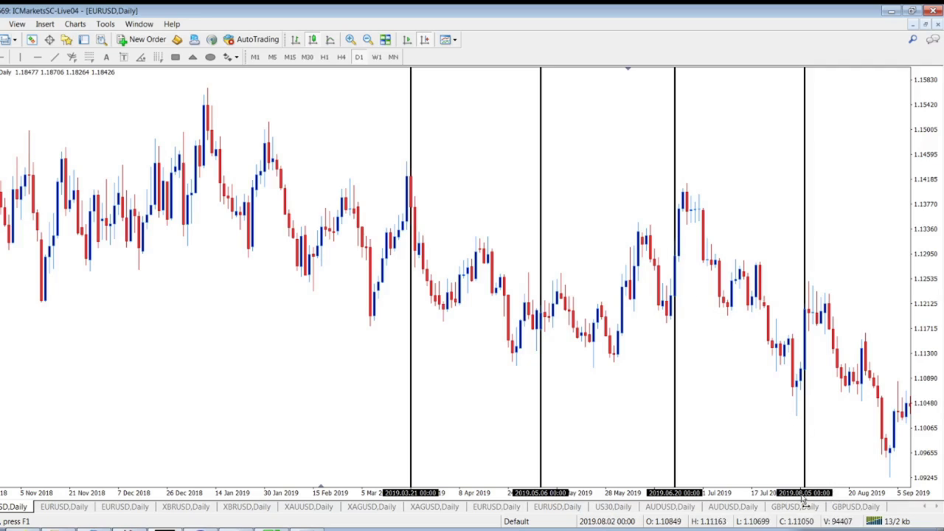
pyautogui.scroll(-2, 568, 391)
pyautogui.scroll(-2, 509, 395)
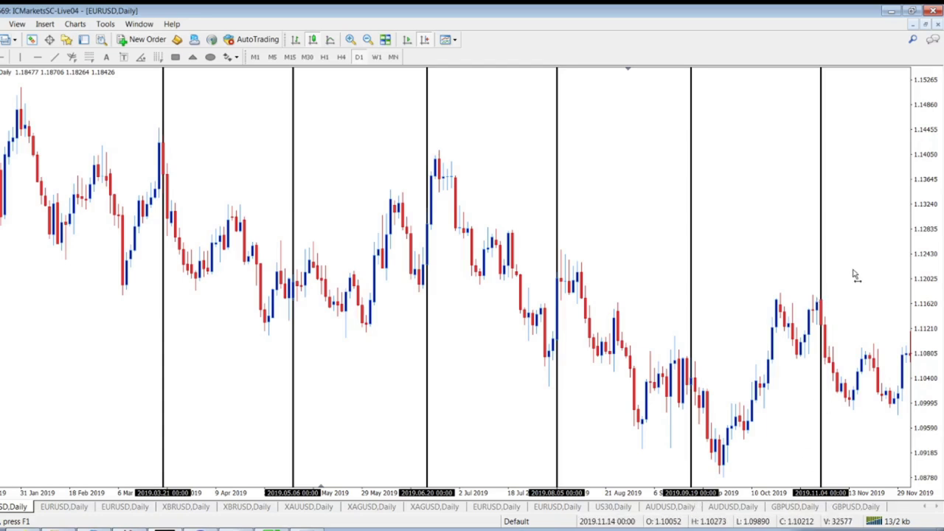
pyautogui.scroll(-4, 855, 277)
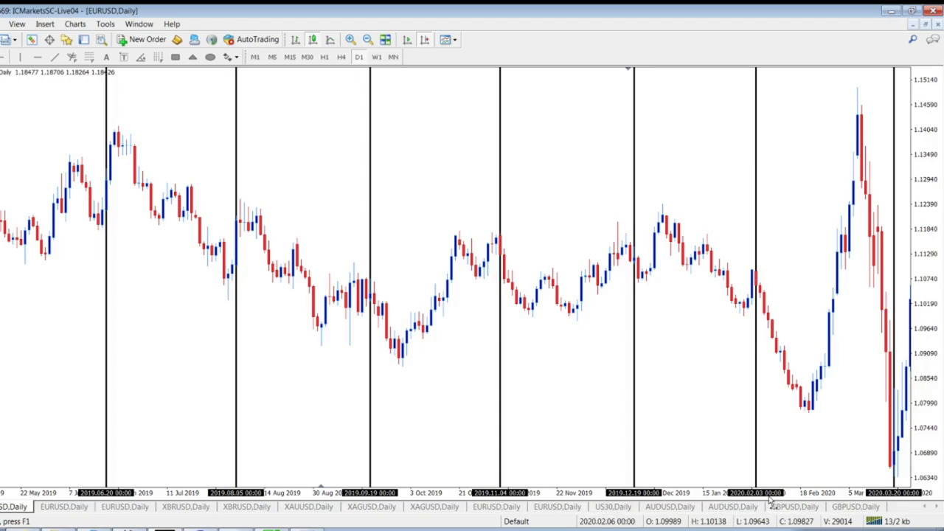
pyautogui.scroll(-2, 800, 404)
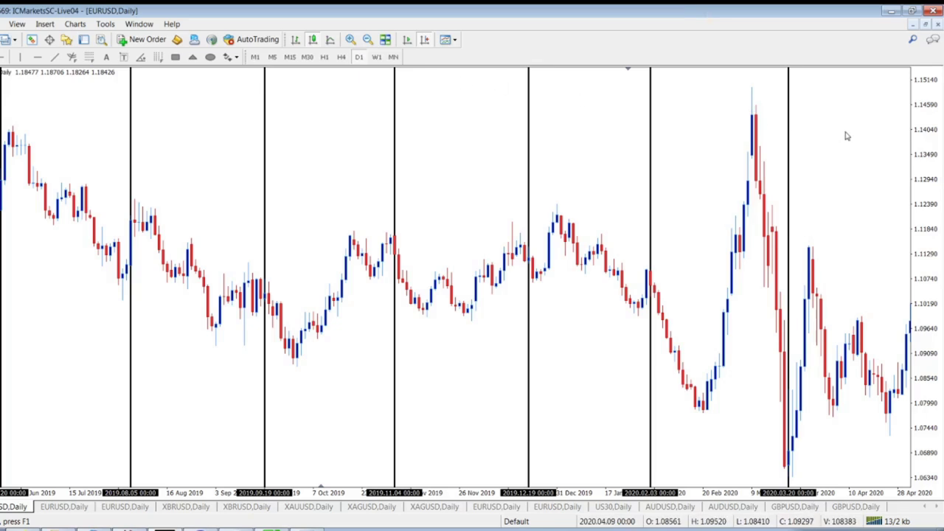
pyautogui.scroll(-1, 847, 136)
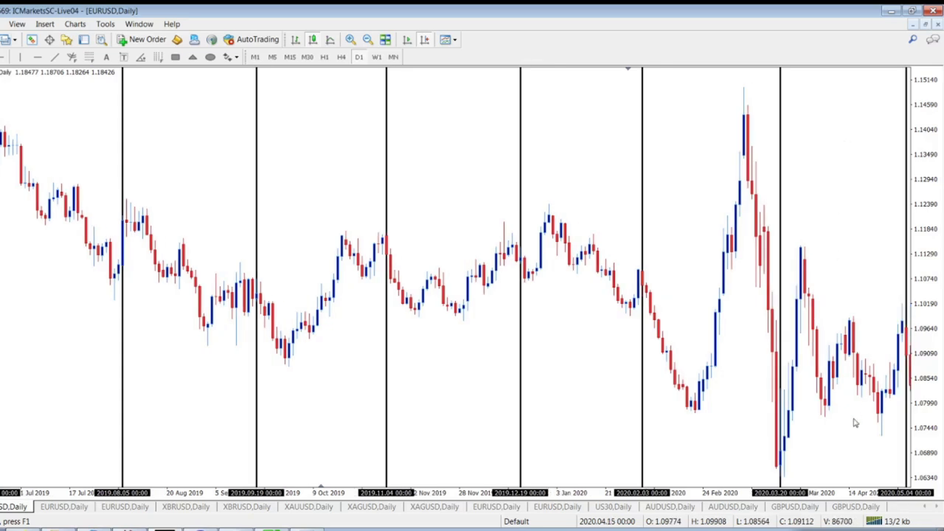
pyautogui.scroll(-3, 808, 190)
pyautogui.scroll(-3, 796, 214)
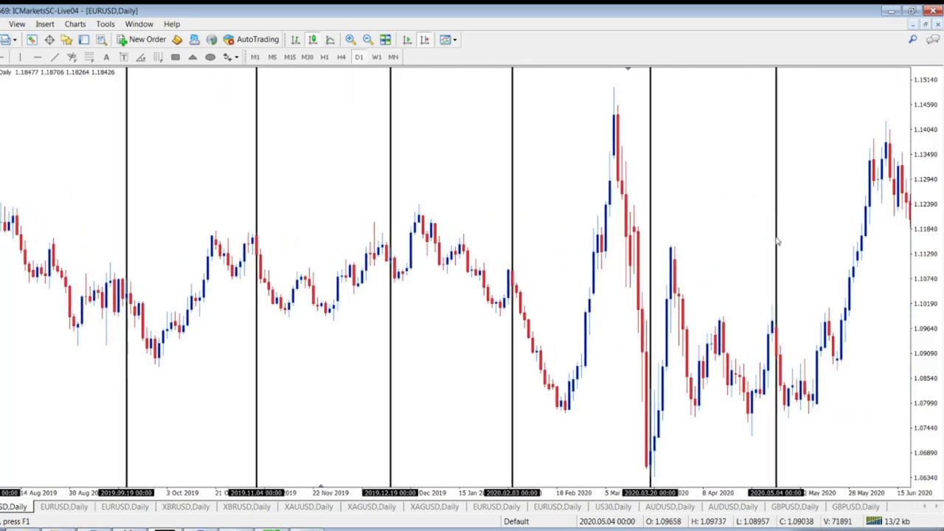
pyautogui.scroll(-3, 771, 326)
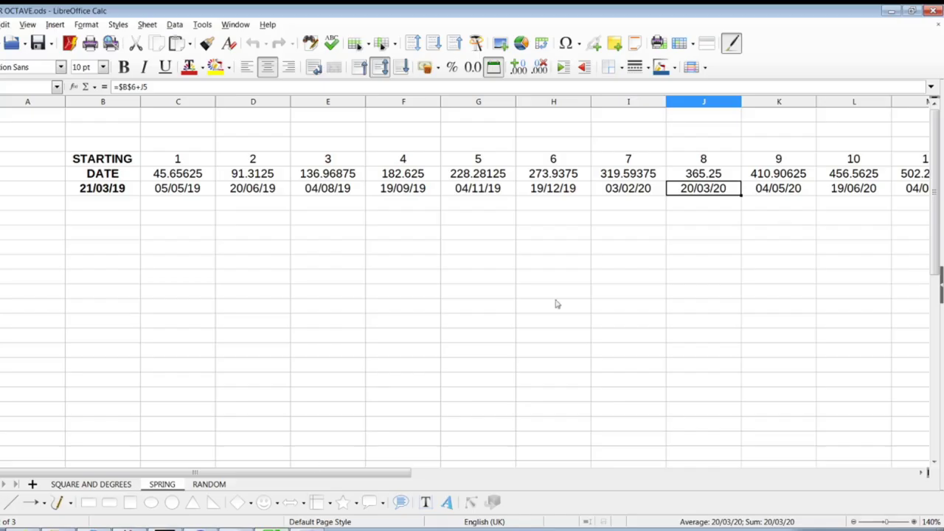
# Read the projected dates 04/05/20, 19/06/20 and 04/08/20, then return to MetaTrader
pyautogui.click(775, 193)
pyautogui.click(854, 192)
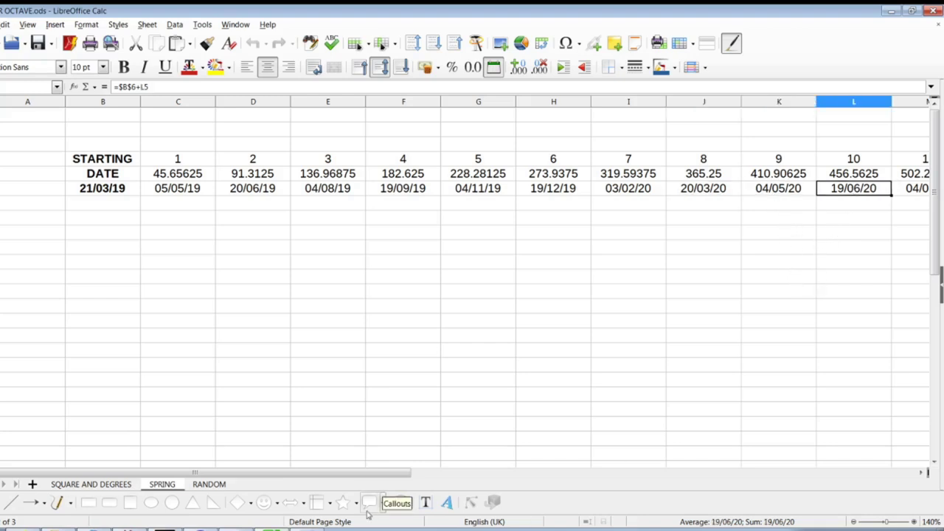
pyautogui.moveTo(384, 473); pyautogui.dragTo(472, 475)
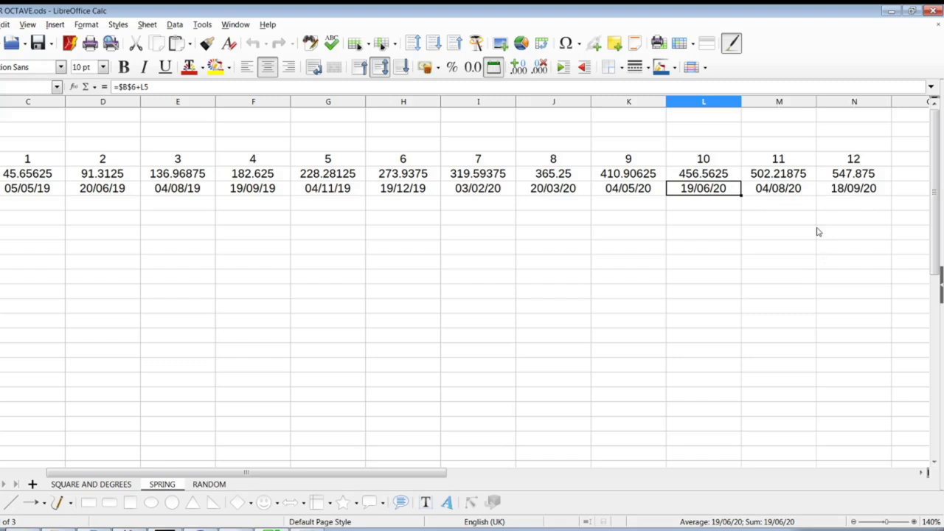
pyautogui.click(780, 189)
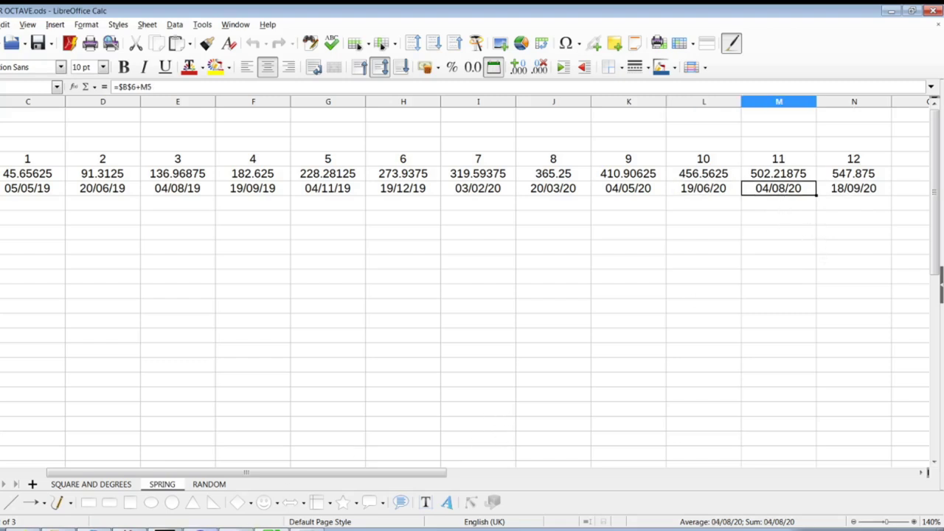
pyautogui.hotkey('alt', 'Tab')
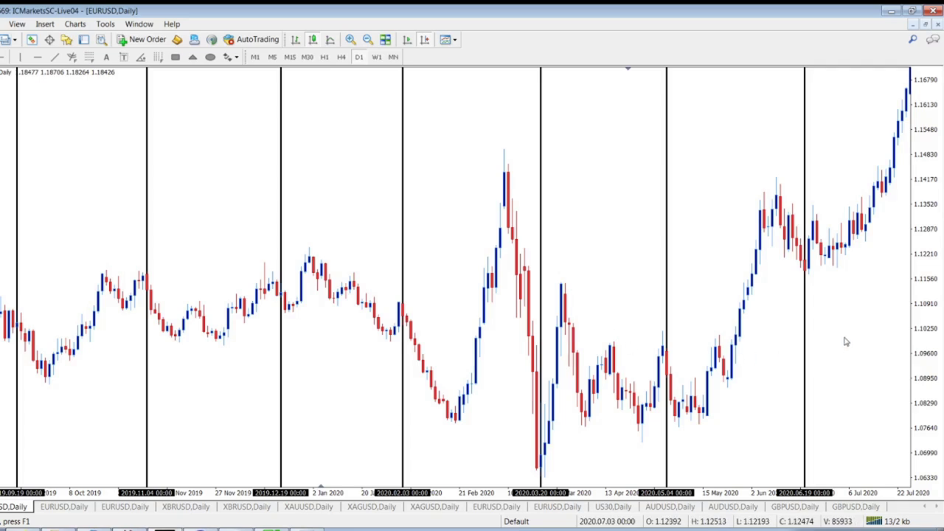
pyautogui.scroll(-1, 846, 340)
pyautogui.scroll(-2, 846, 341)
pyautogui.scroll(-2, 826, 273)
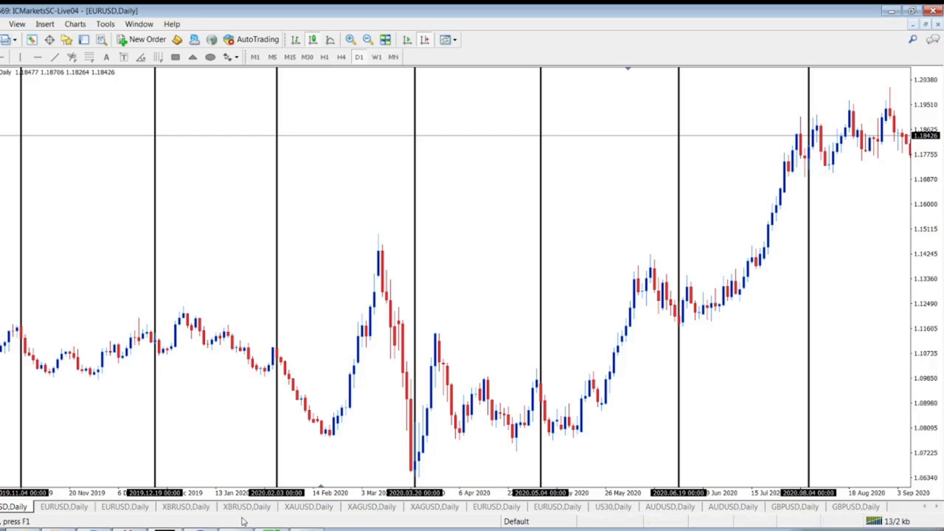
# Return from the EURUSD chart to the SPRING spreadsheet
pyautogui.hotkey('alt', 'Tab')
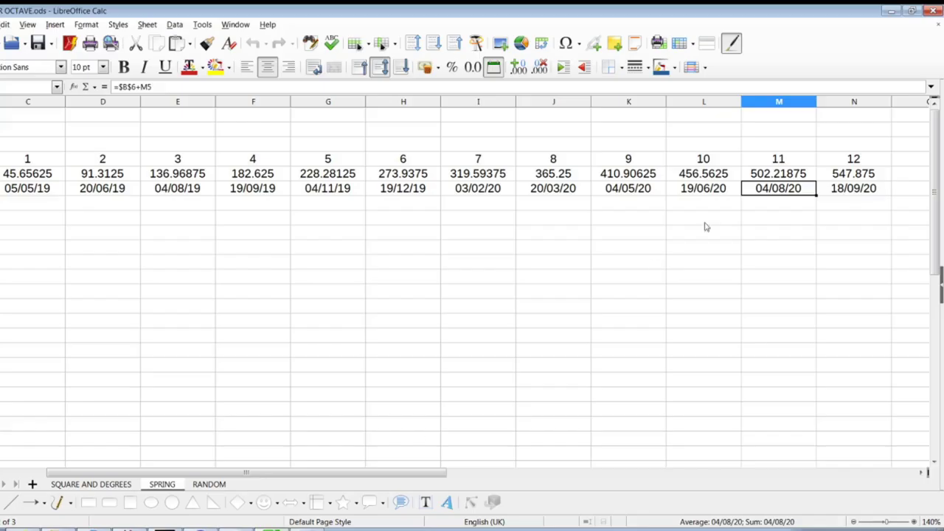
# Read the 18/09/20 projected date in N6, then bring MetaTrader back
pyautogui.click(854, 189)
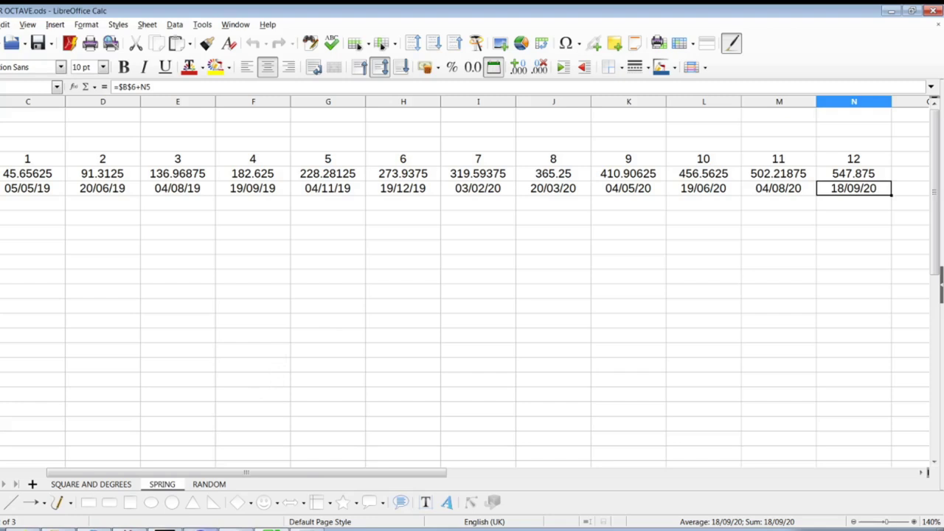
pyautogui.click(168, 529)
pyautogui.scroll(1, 759, 240)
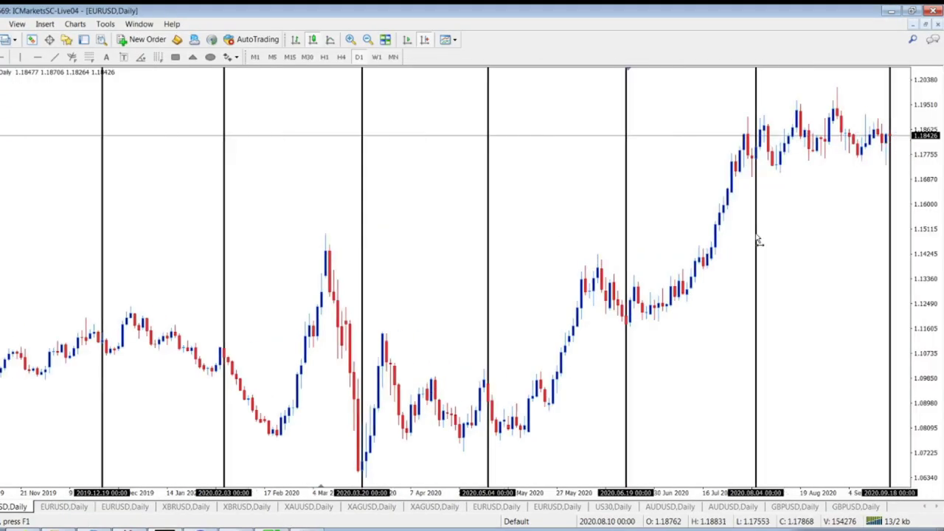
pyautogui.scroll(1, 758, 240)
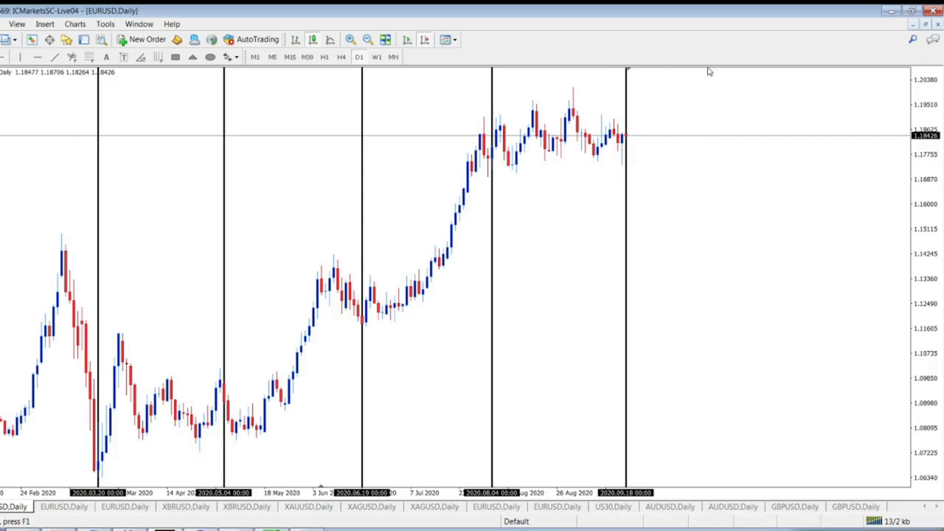
# Compress the EURUSD price scale at the 2020.09.18 line, then return to Calc
pyautogui.moveTo(926, 166); pyautogui.dragTo(925, 190)
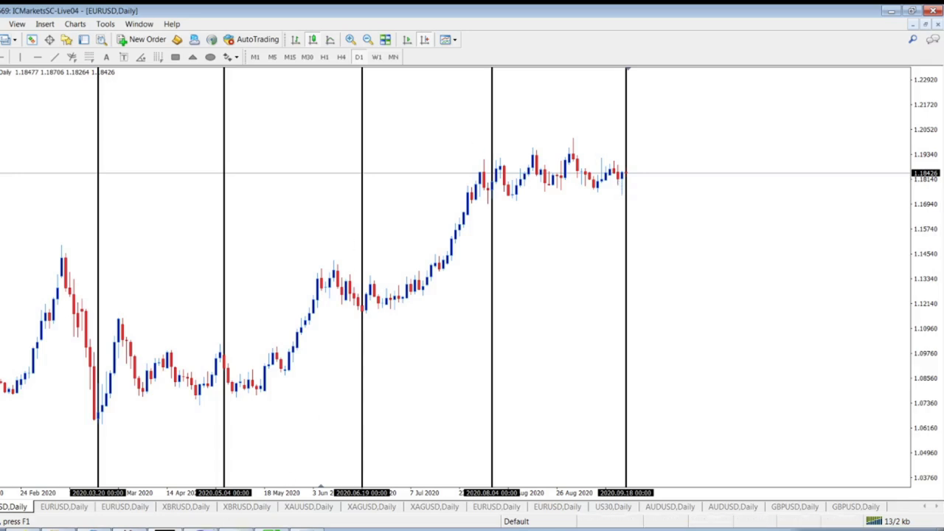
pyautogui.hotkey('alt', 'Tab')
pyautogui.moveTo(372, 473); pyautogui.dragTo(221, 473)
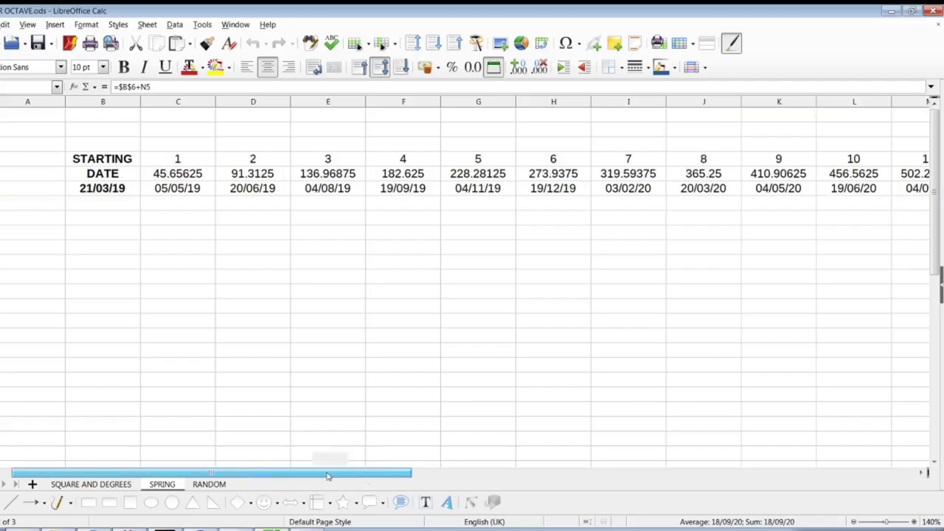
# Read the 21/03/19 starting date in B7, then bring the EURUSD chart back
pyautogui.click(97, 190)
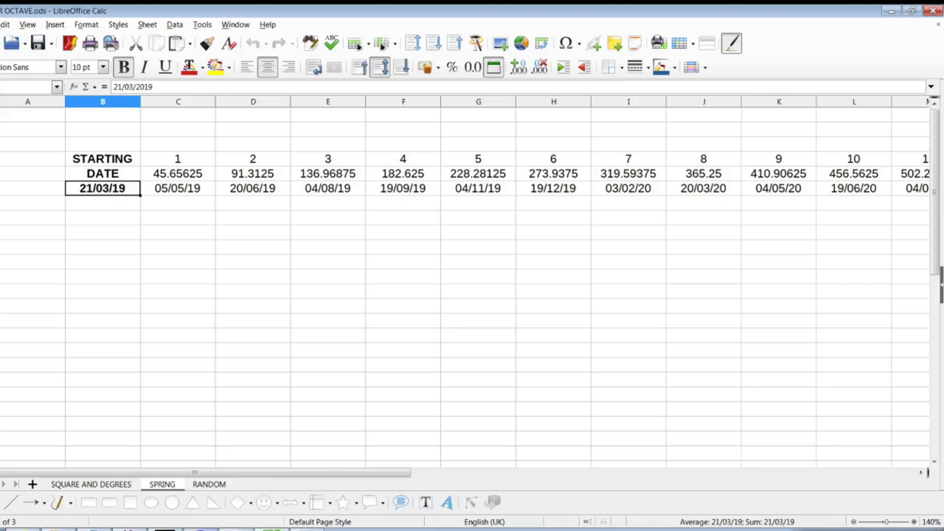
pyautogui.click(169, 529)
pyautogui.scroll(5, 472, 281)
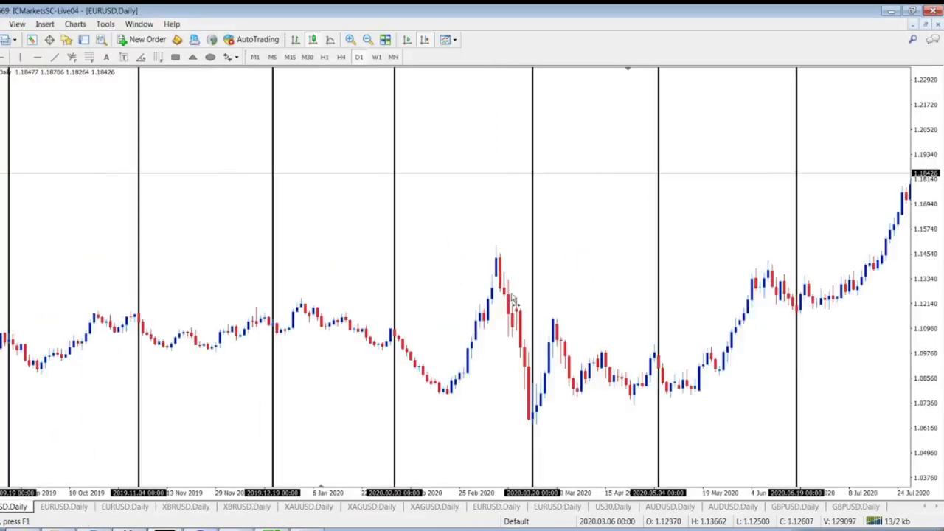
pyautogui.scroll(5, 472, 280)
pyautogui.scroll(5, 472, 280)
pyautogui.scroll(5, 472, 281)
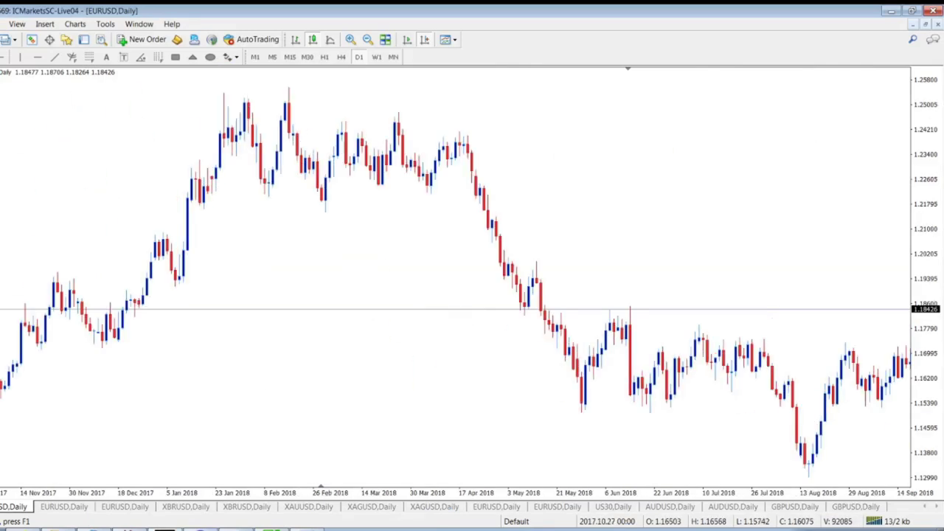
pyautogui.scroll(5, 472, 280)
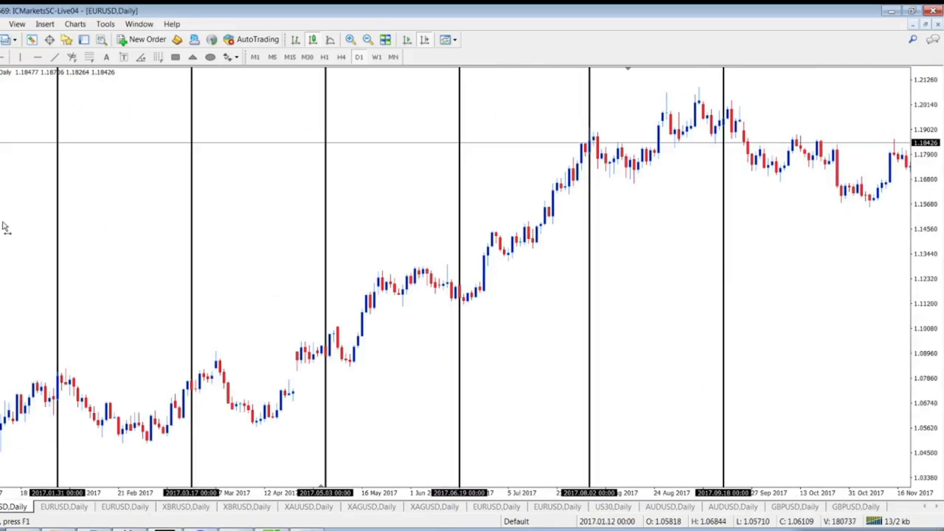
pyautogui.scroll(5, 677, 236)
pyautogui.scroll(5, 677, 236)
pyautogui.scroll(3, 677, 236)
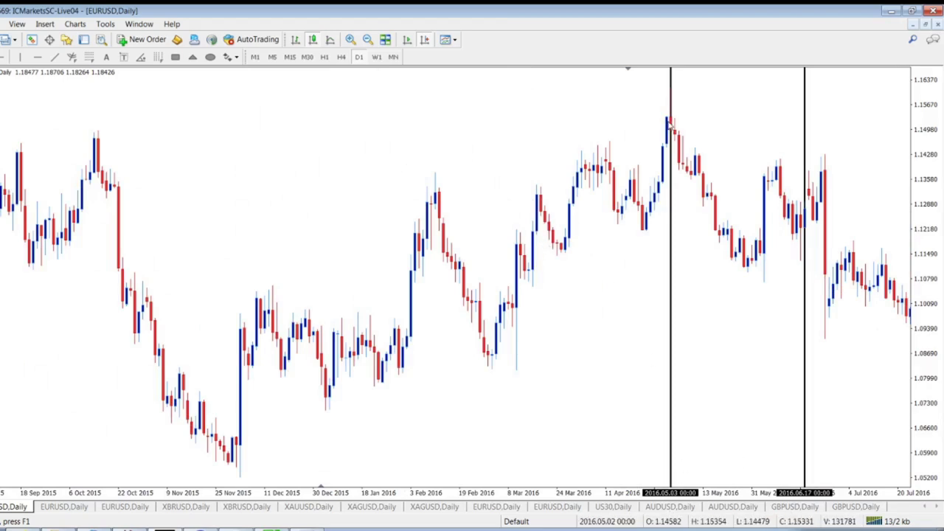
# Open the RANDOM sheet in Calc, cancelling an accidental shape-drawing mode
pyautogui.click(235, 528)
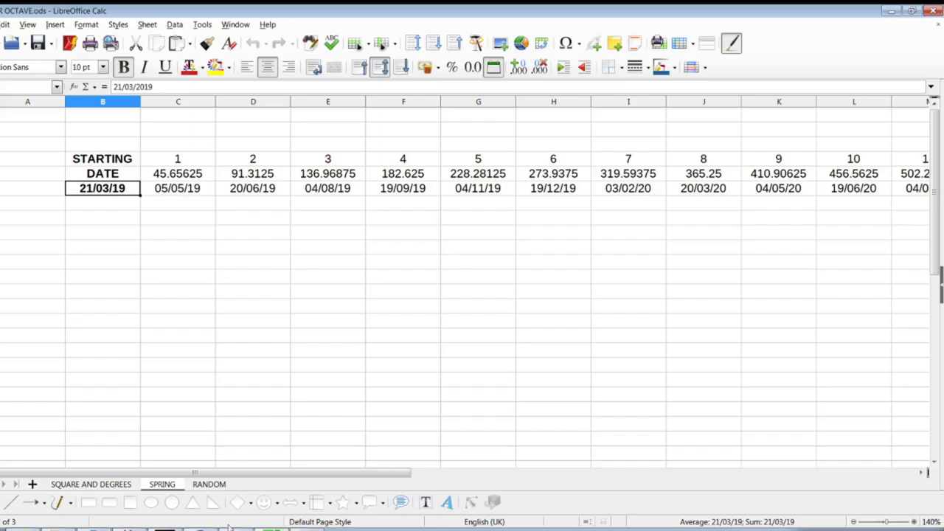
pyautogui.click(211, 500)
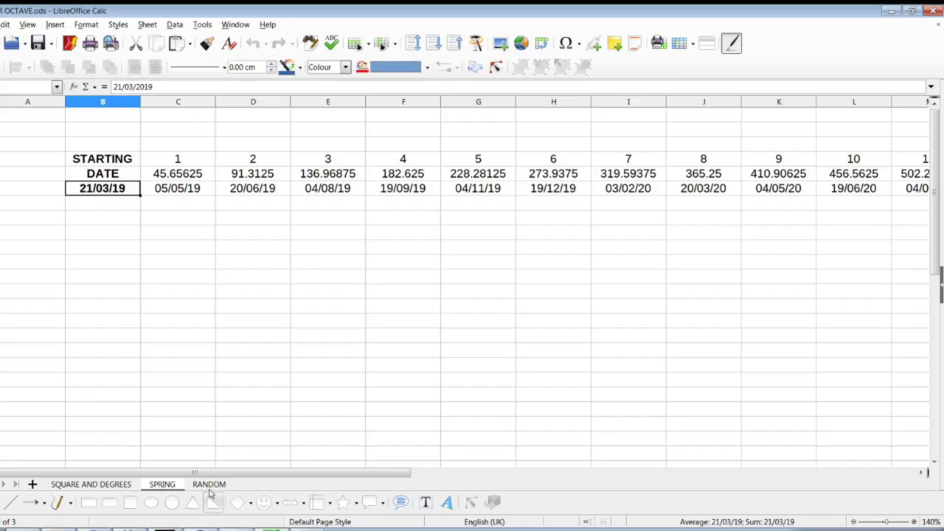
pyautogui.click(210, 484)
pyautogui.click(212, 503)
pyautogui.press('Escape')
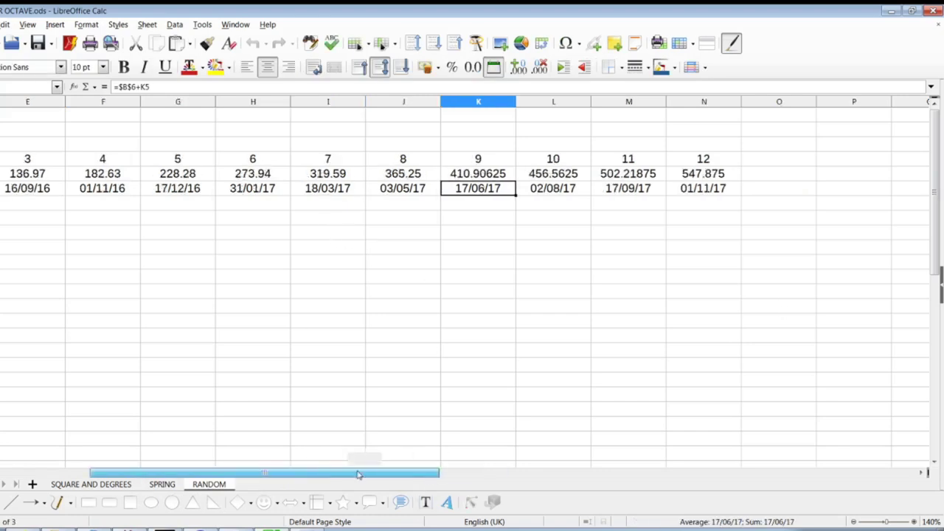
pyautogui.moveTo(432, 474); pyautogui.dragTo(280, 474)
# Read the RANDOM dates 03/05/16, 17/06/16, 02/08/16 and 16/09/16, then return to the chart
pyautogui.click(112, 190)
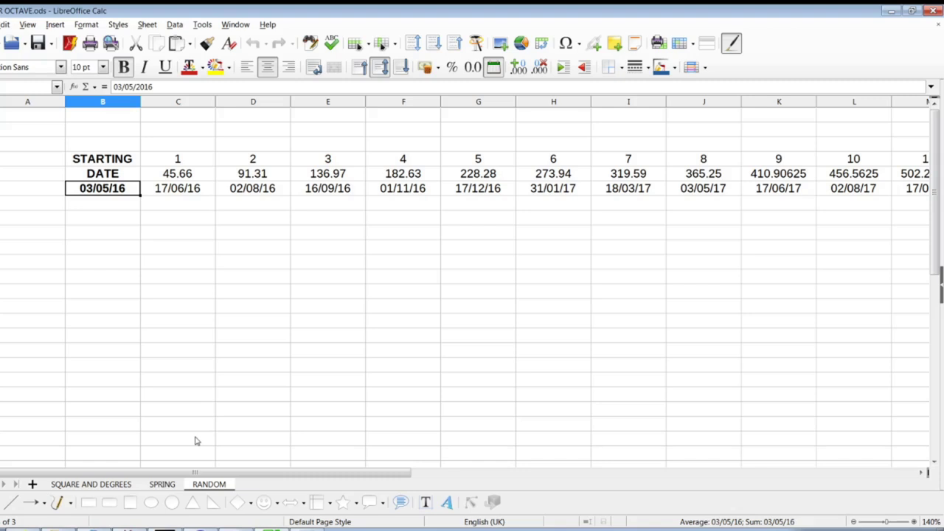
pyautogui.click(170, 193)
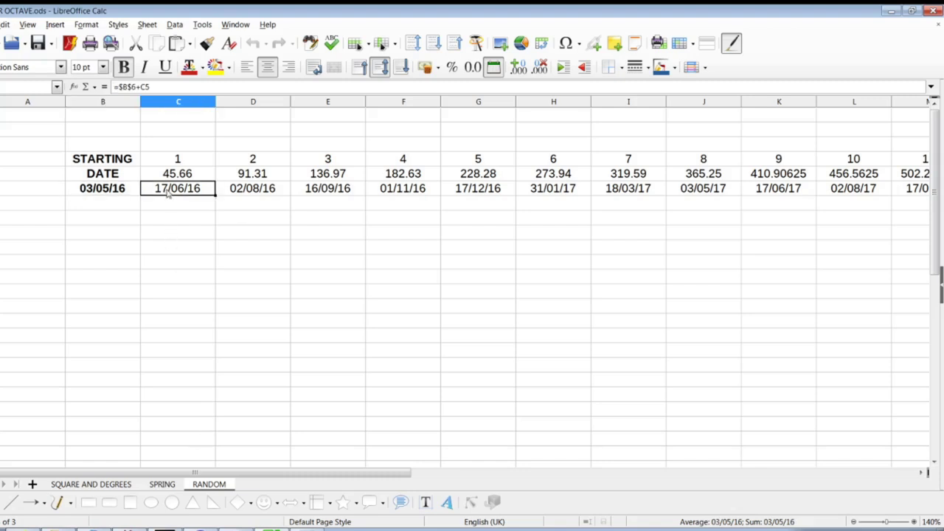
pyautogui.click(265, 190)
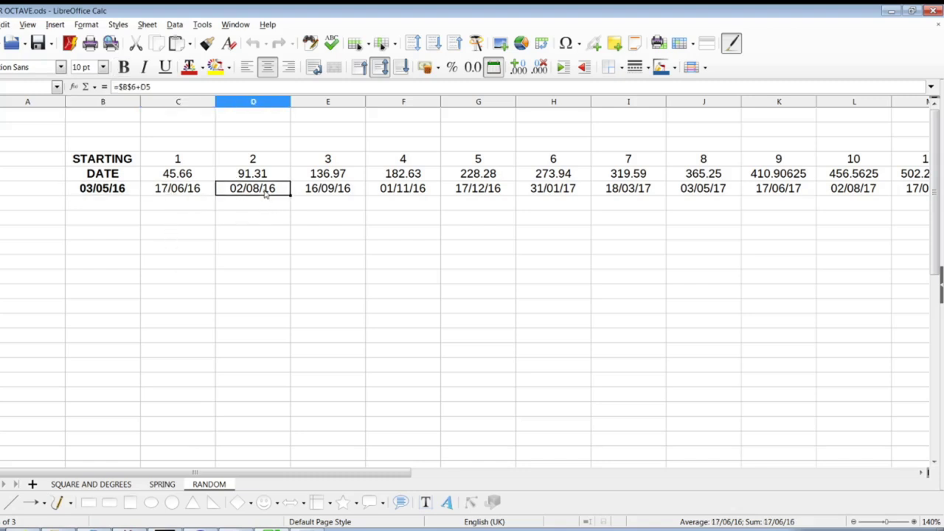
pyautogui.click(338, 193)
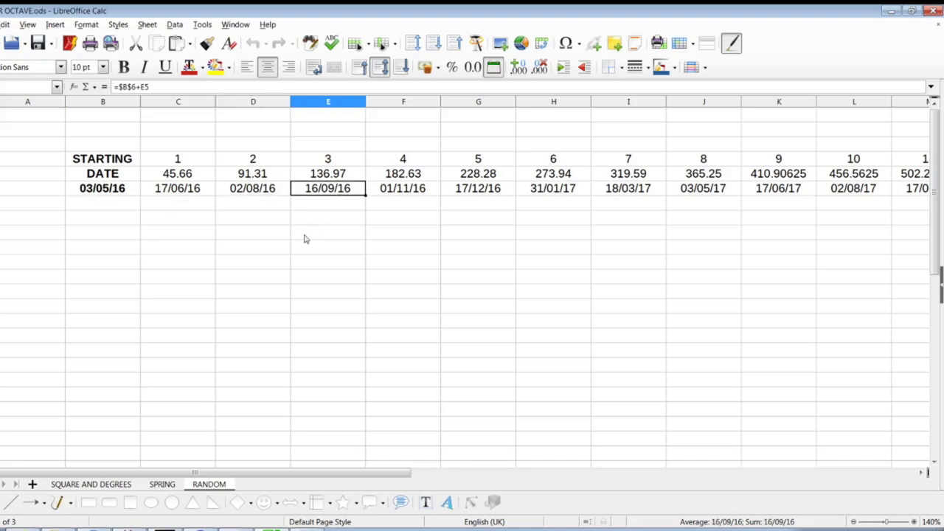
pyautogui.click(169, 529)
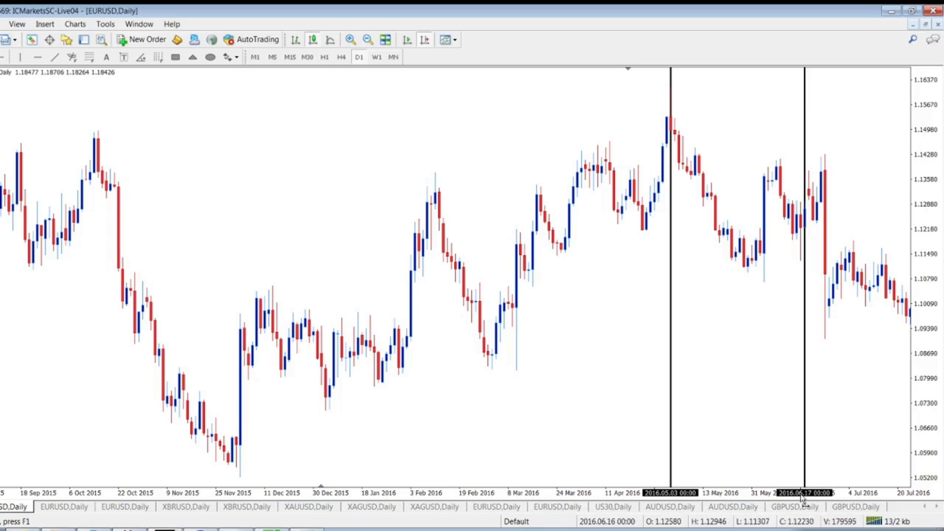
pyautogui.scroll(-3, 738, 383)
pyautogui.scroll(-3, 559, 369)
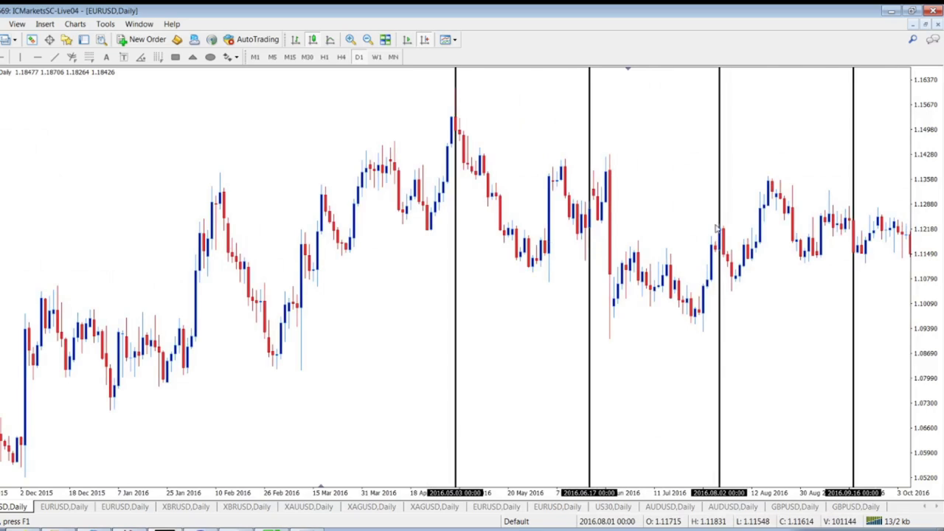
# Move between chart and sheet, checking the next dates 01/11/16, 17/12/16 and 31/01/17
pyautogui.click(280, 525)
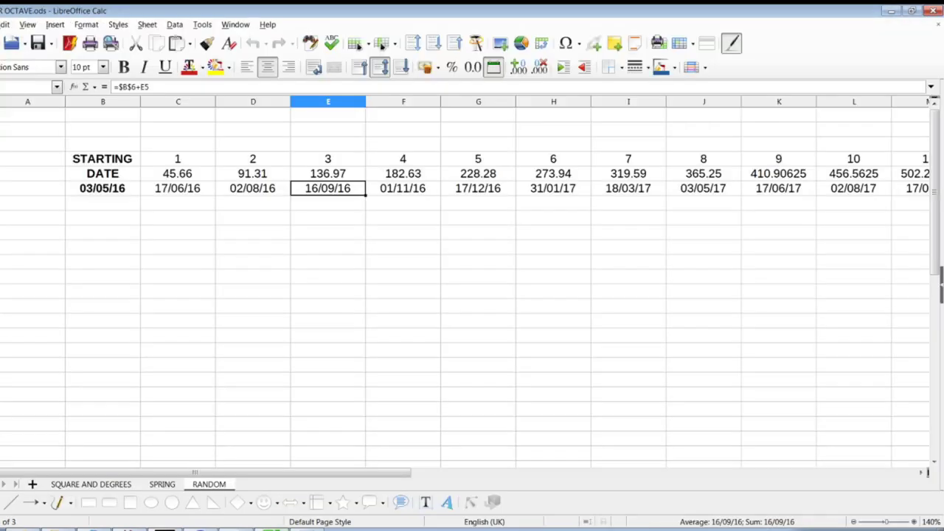
pyautogui.hotkey('alt', 'Tab')
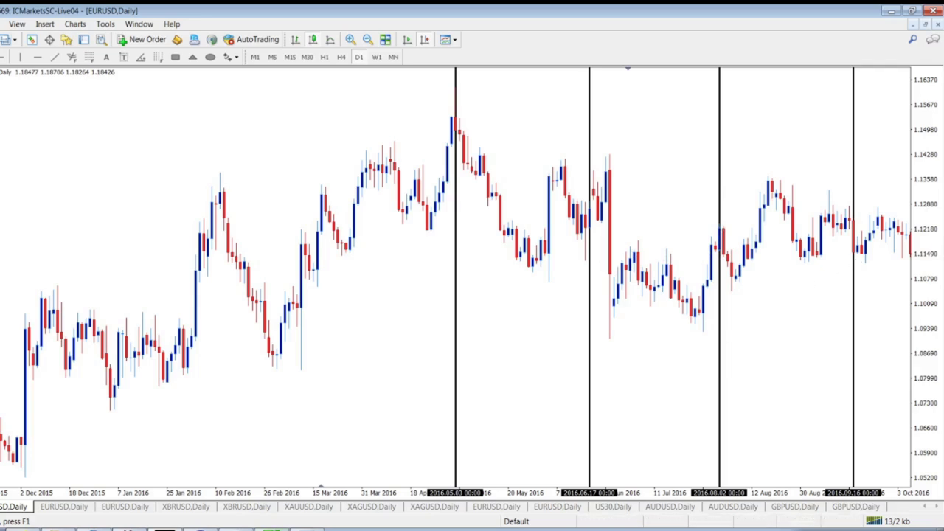
pyautogui.click(175, 529)
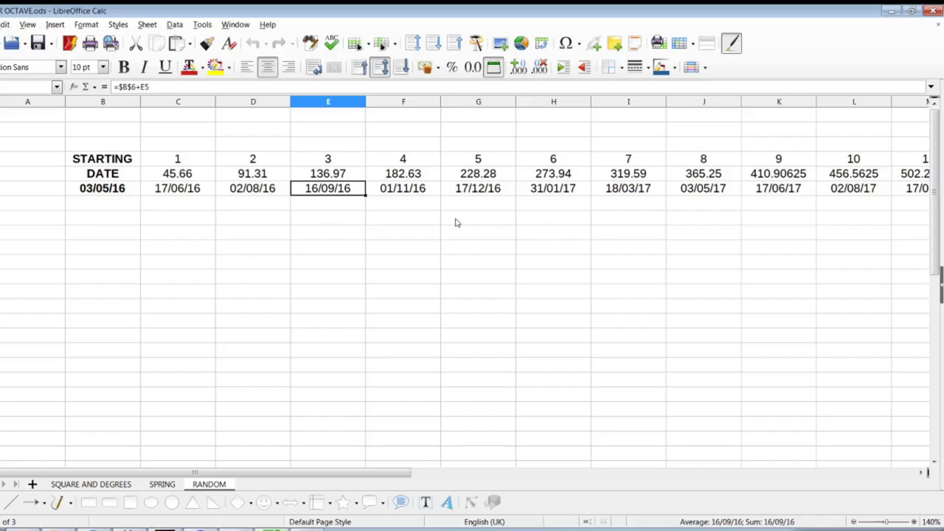
pyautogui.click(403, 188)
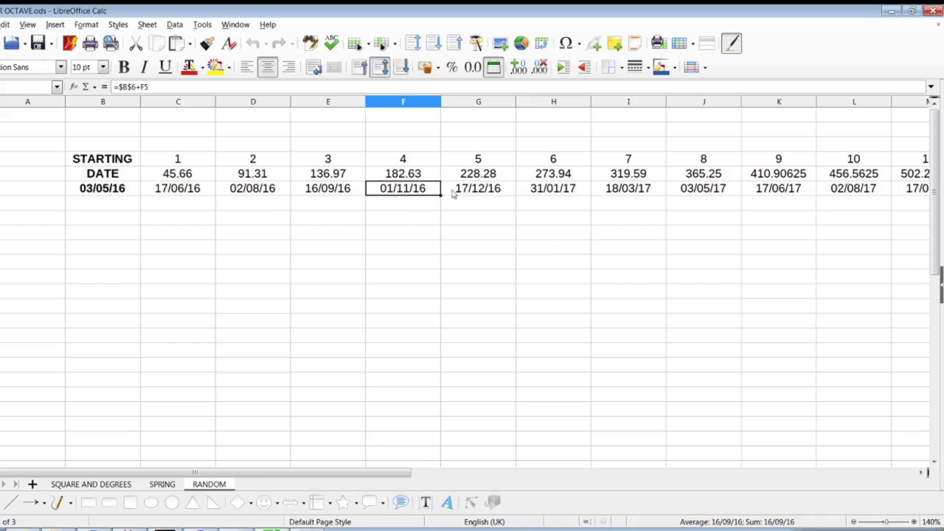
pyautogui.click(483, 194)
pyautogui.click(556, 188)
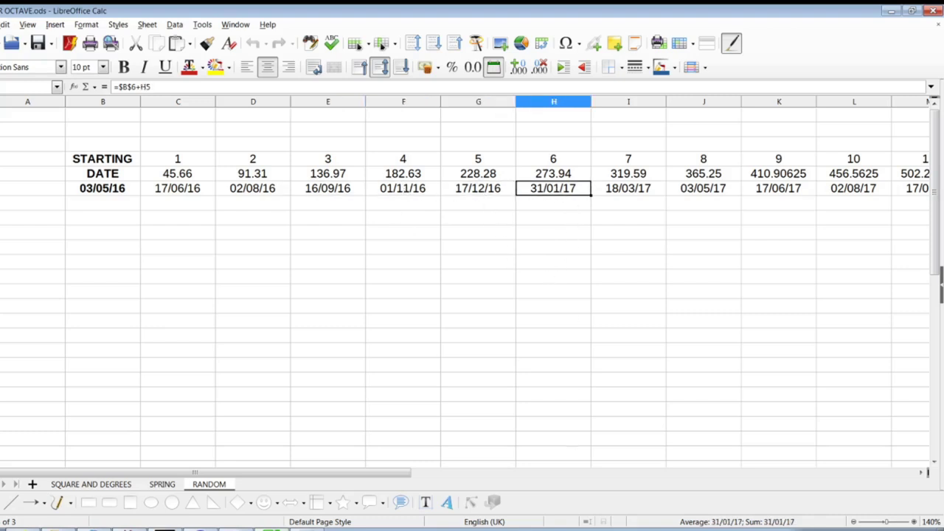
pyautogui.click(208, 530)
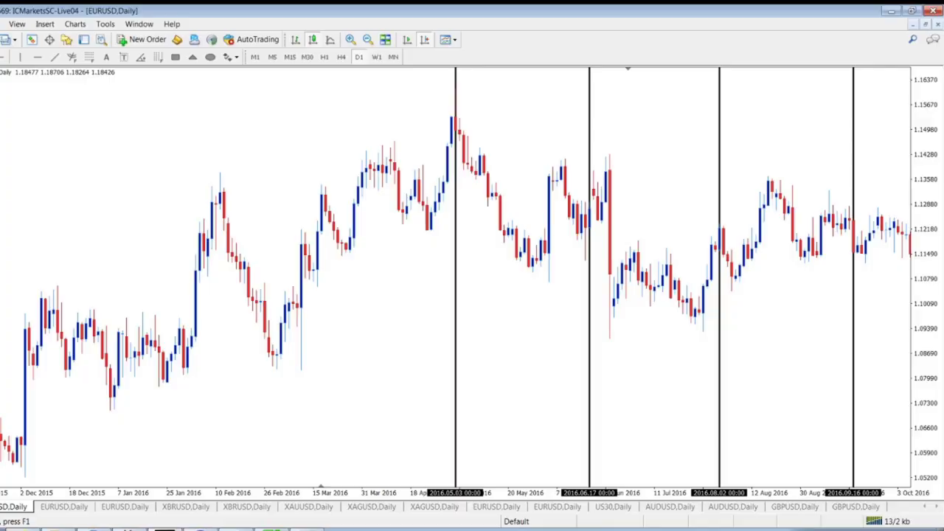
pyautogui.scroll(-6, 793, 310)
pyautogui.scroll(-6, 651, 312)
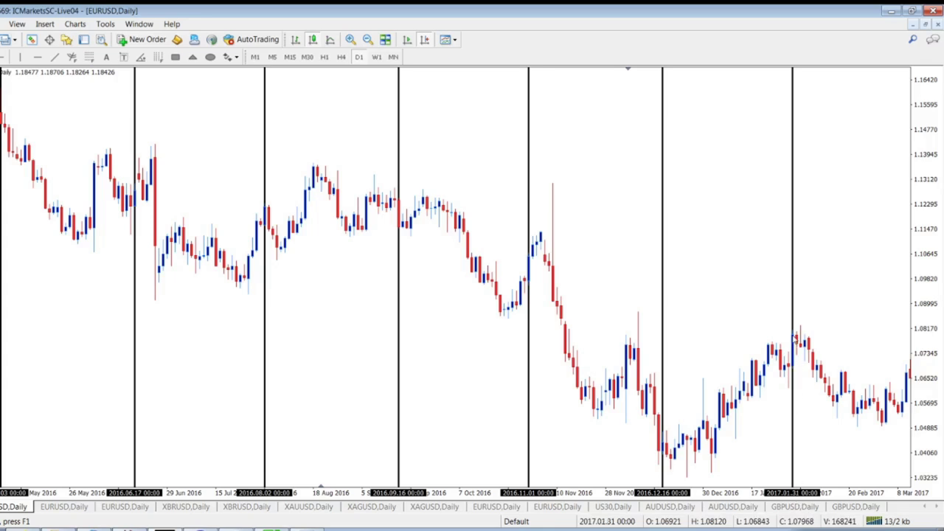
pyautogui.scroll(-3, 791, 395)
pyautogui.scroll(-3, 790, 394)
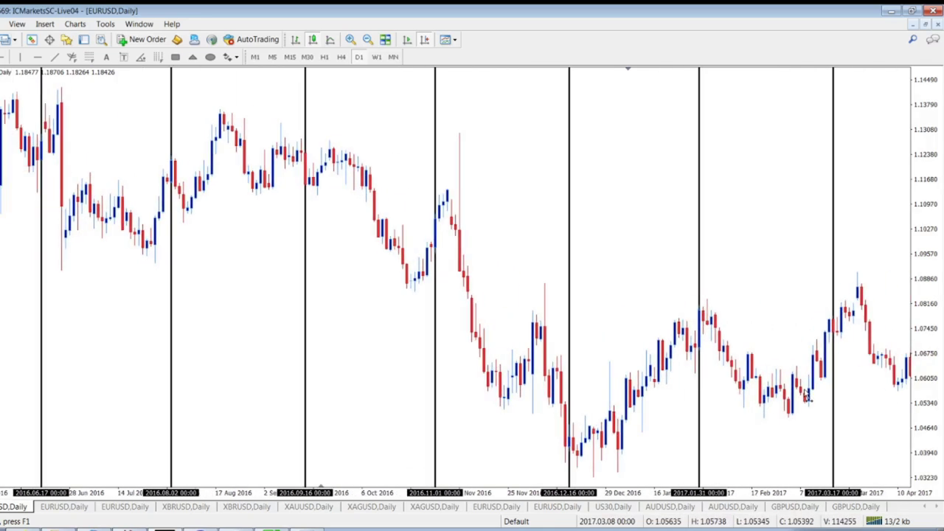
pyautogui.scroll(-3, 738, 395)
pyautogui.scroll(-3, 684, 395)
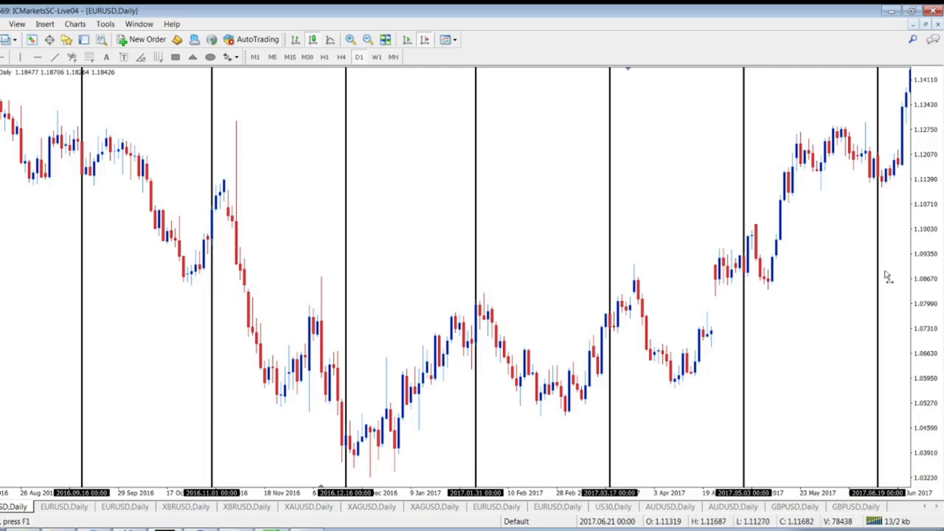
# Pan the EURUSD chart into late 2017 to reach the 2017.09.18 line
pyautogui.moveTo(889, 278)
pyautogui.mouseDown()
pyautogui.moveTo(762, 282)
pyautogui.moveTo(609, 304)
pyautogui.mouseUp()
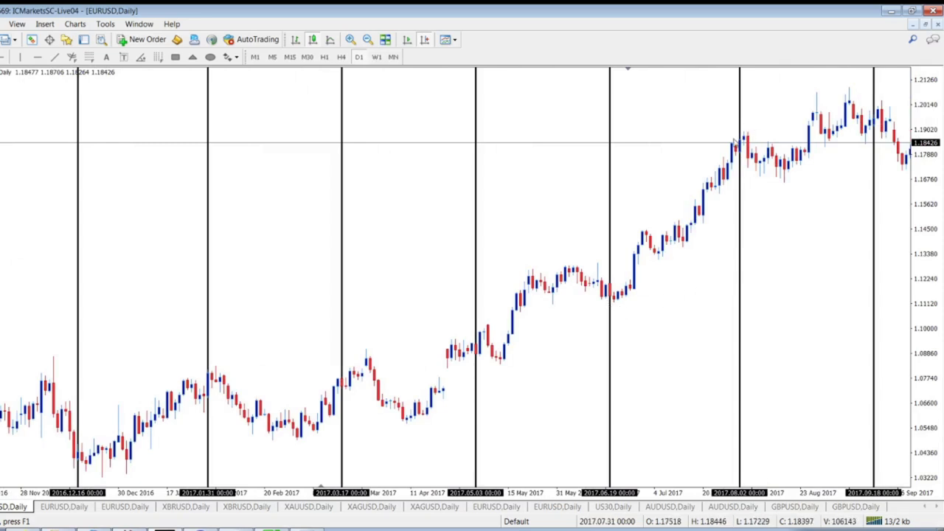
pyautogui.moveTo(814, 184); pyautogui.dragTo(630, 193)
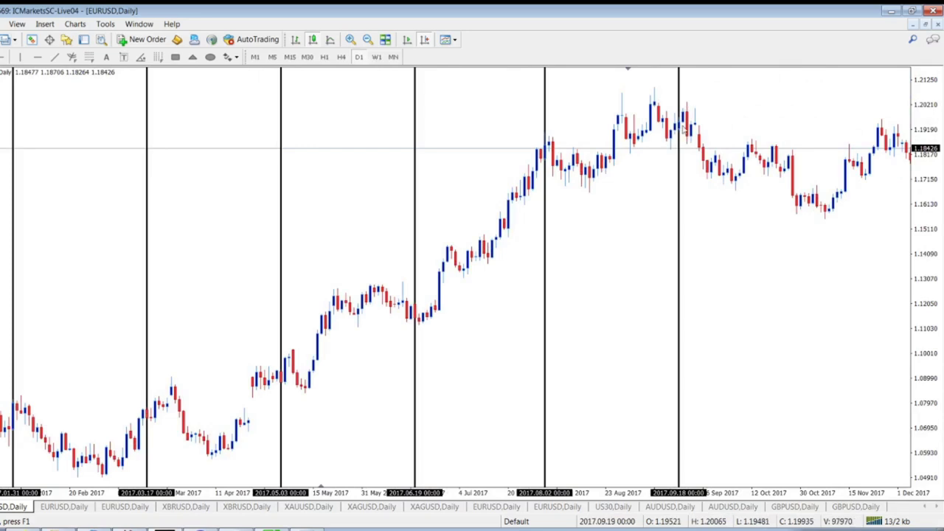